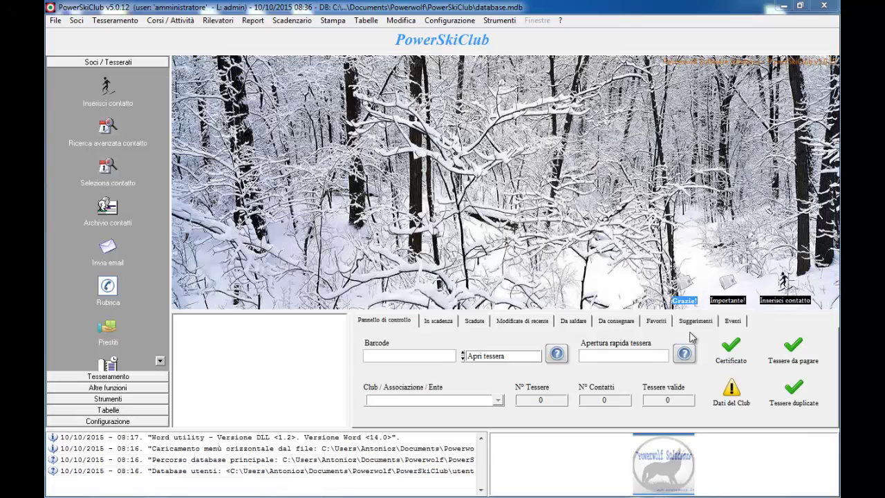
Remove the Grazie! welcome notice and the Importante! backup warning with Rimuovi news
{"action": "left_click", "coordinate": [683, 286]}
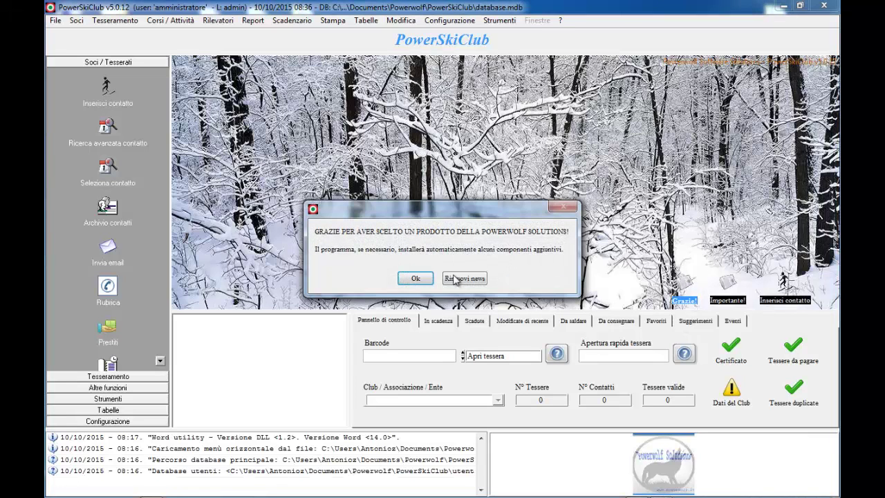
{"action": "left_click", "coordinate": [455, 279]}
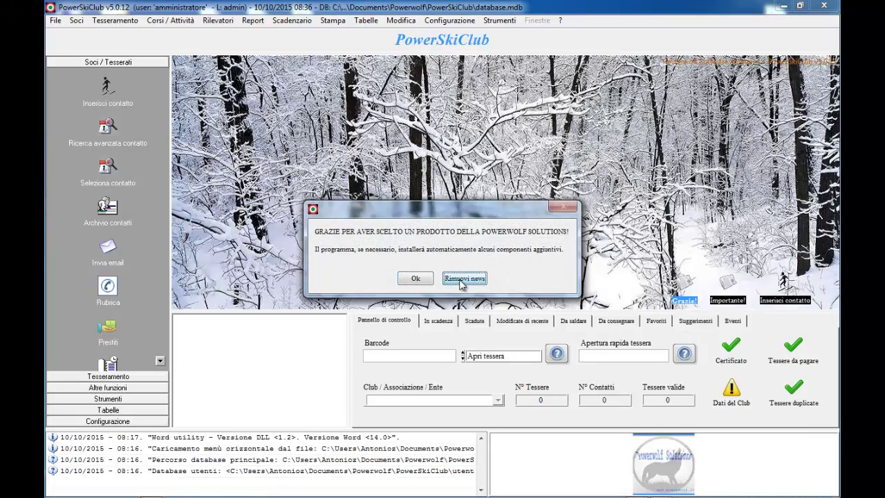
{"action": "left_click", "coordinate": [727, 284]}
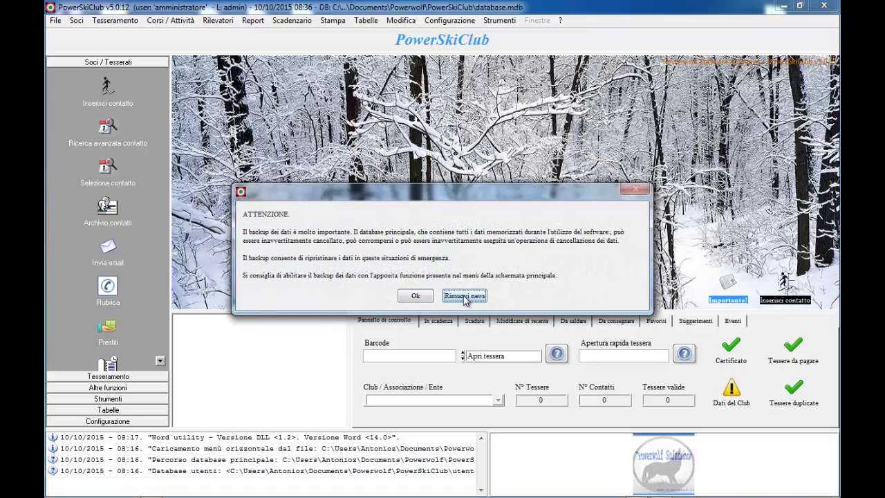
{"action": "left_click", "coordinate": [464, 296]}
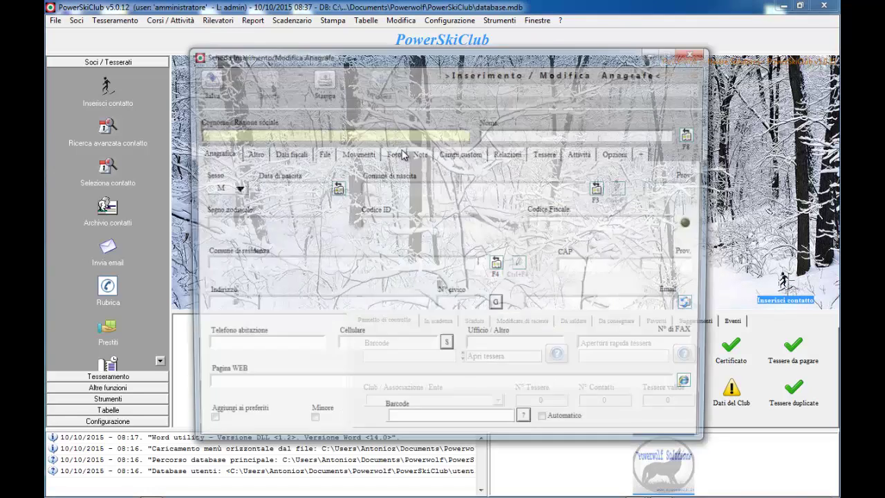
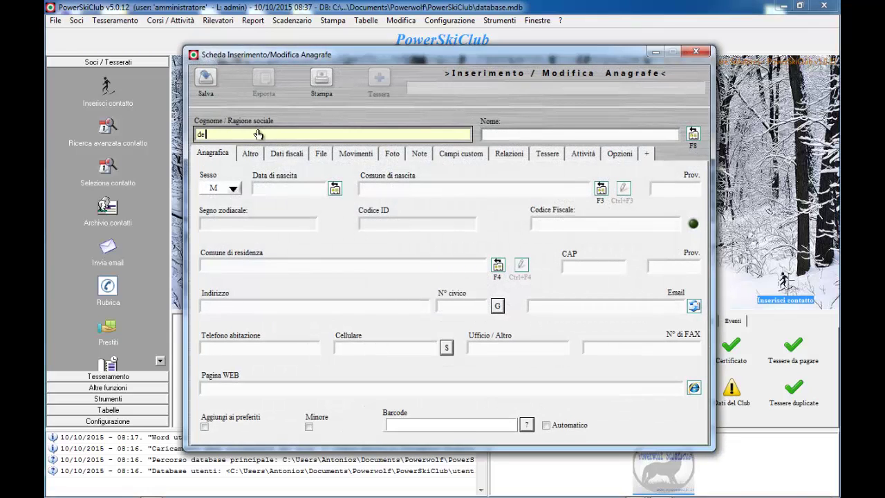
Enter the contact's surname and first name, save it as Codice ID 2, and close Anagrafe
{"action": "key", "text": "Tab"}
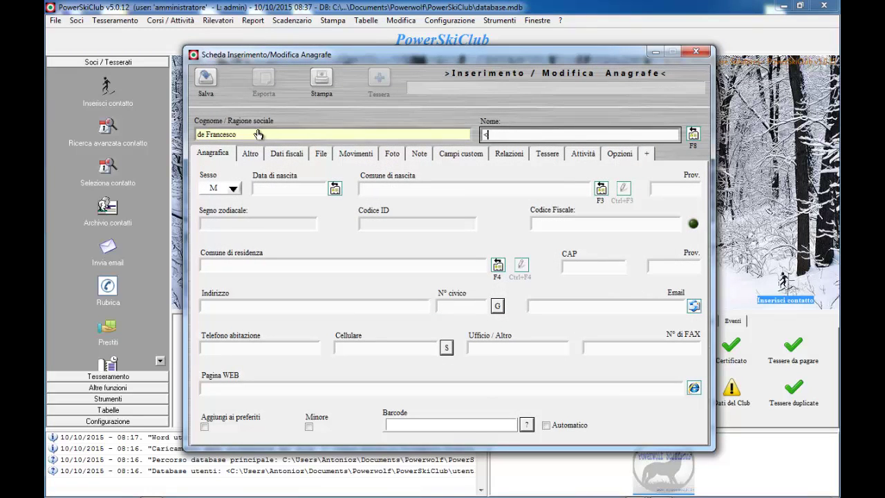
{"action": "key", "text": "shift+Home"}
{"action": "left_click", "coordinate": [208, 77]}
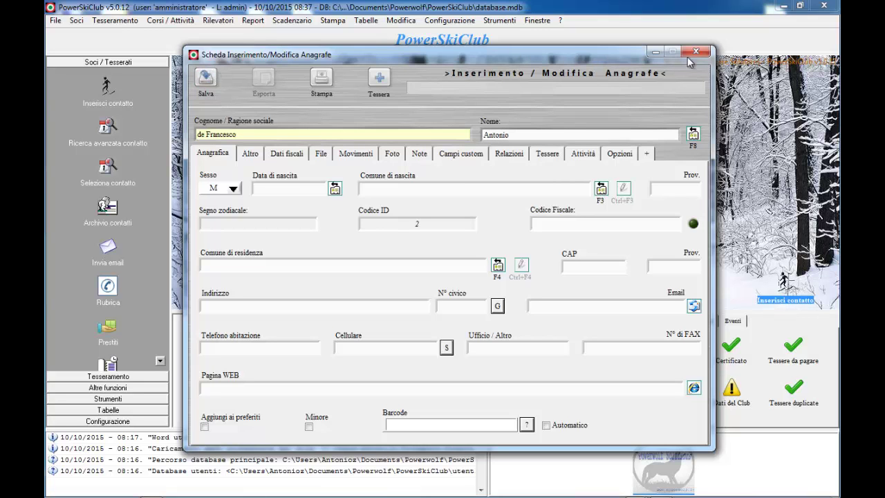
{"action": "left_click", "coordinate": [695, 51]}
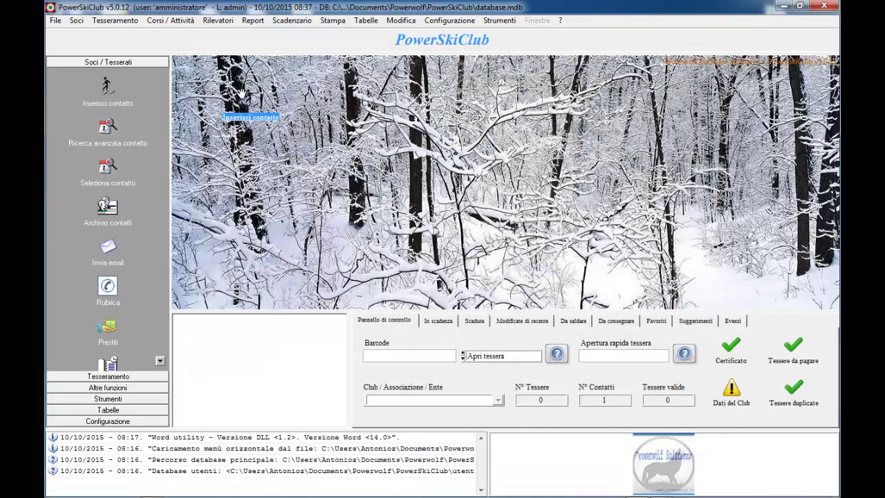
Use the Windows wallpaper as the desktop, with black icon text and transparent label background, and save
{"action": "right_click", "coordinate": [336, 110]}
{"action": "left_click", "coordinate": [384, 176]}
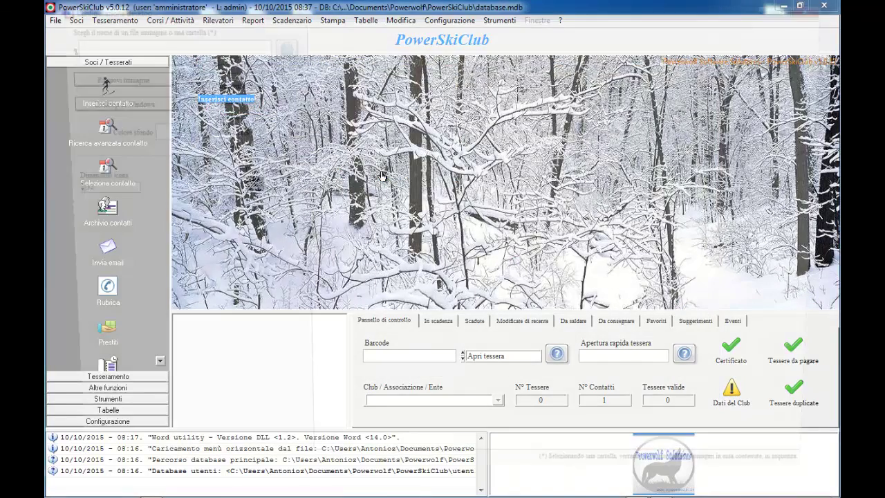
{"action": "left_click", "coordinate": [100, 105]}
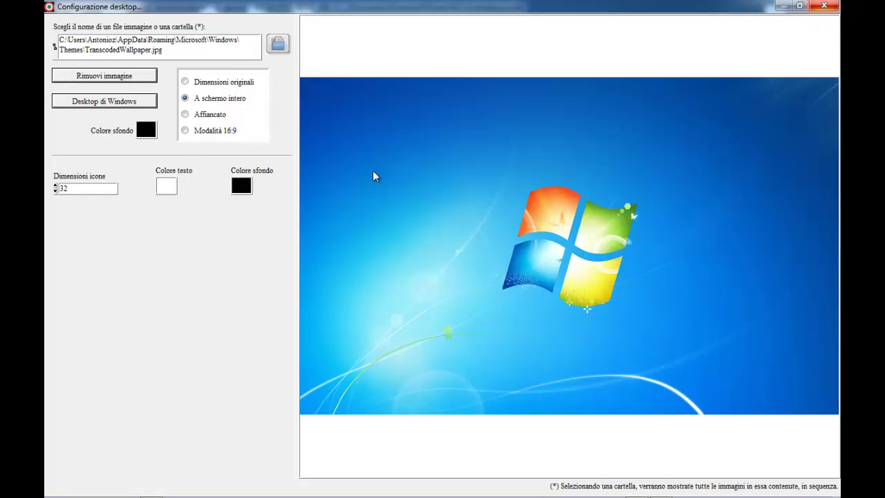
{"action": "left_click", "coordinate": [171, 192]}
{"action": "left_click", "coordinate": [166, 201]}
{"action": "left_click", "coordinate": [242, 185]}
{"action": "left_click", "coordinate": [408, 200]}
{"action": "left_click", "coordinate": [823, 6]}
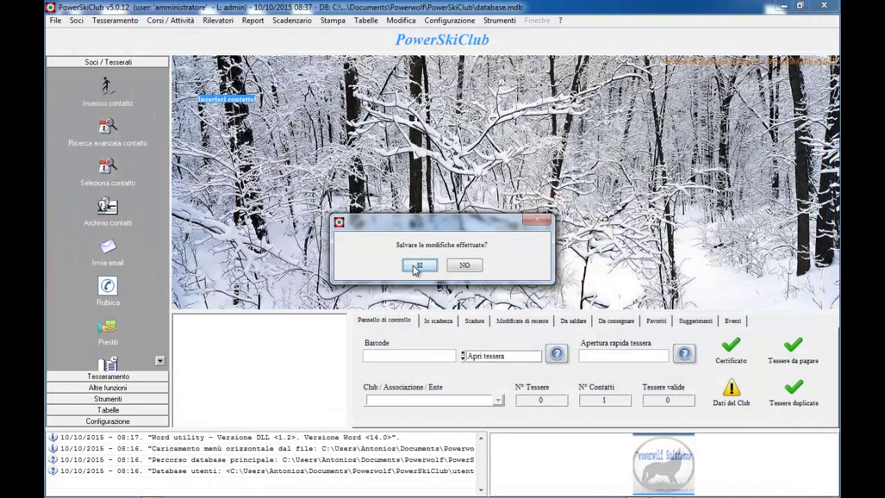
{"action": "left_click", "coordinate": [413, 267]}
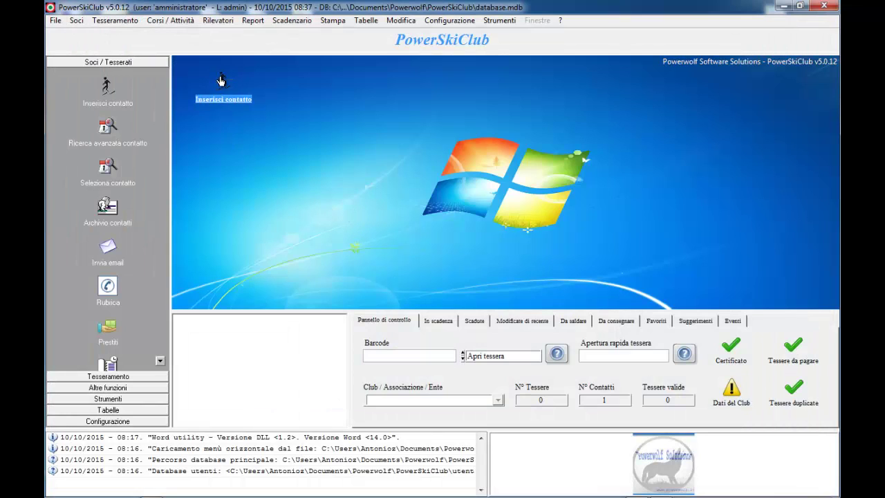
Move the Inserisci contatto shortcut lower and add a Gadget - Orologio clock to the desktop
{"action": "left_click_drag", "start_coordinate": [209, 110], "coordinate": [219, 203]}
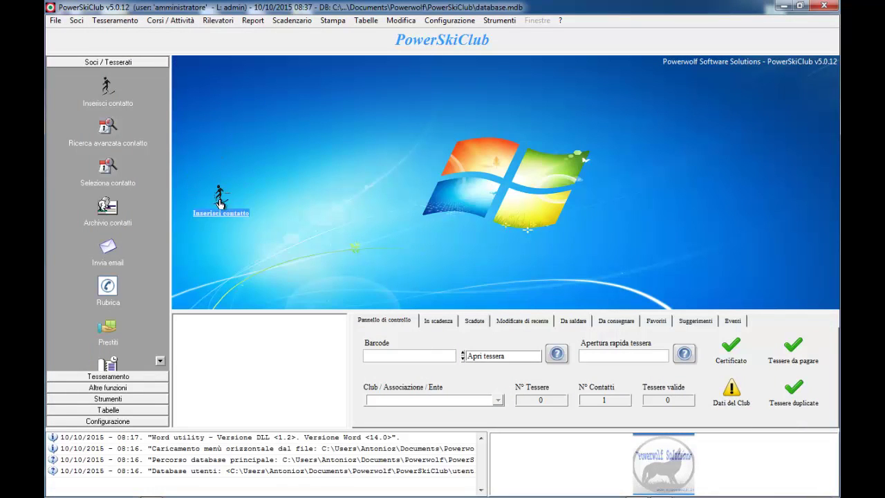
{"action": "right_click", "coordinate": [436, 240]}
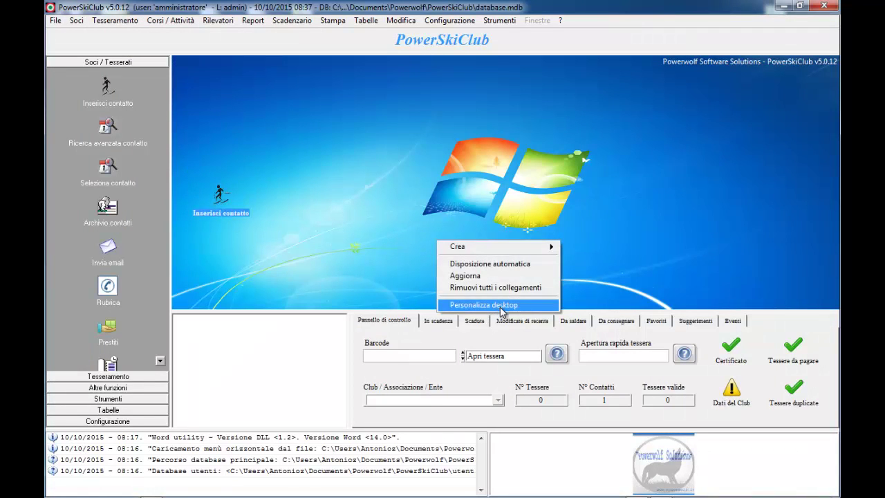
{"action": "mouse_move", "coordinate": [536, 251]}
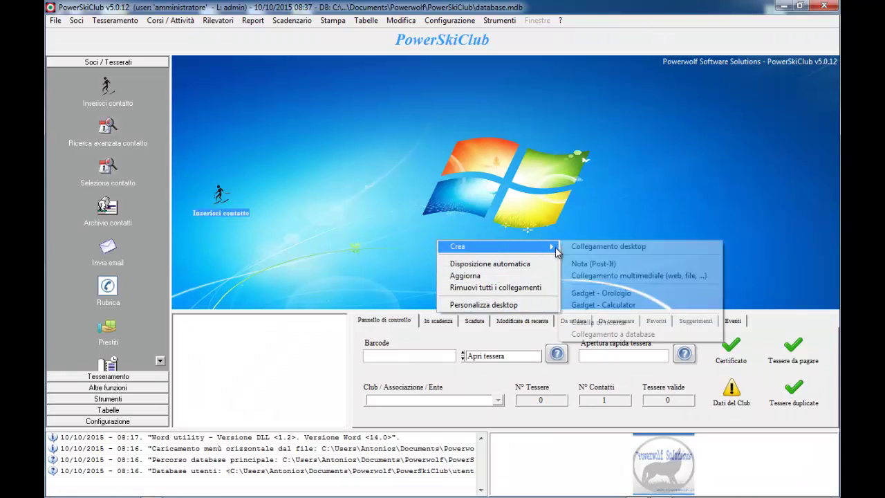
{"action": "left_click", "coordinate": [611, 294]}
{"action": "left_click", "coordinate": [563, 155]}
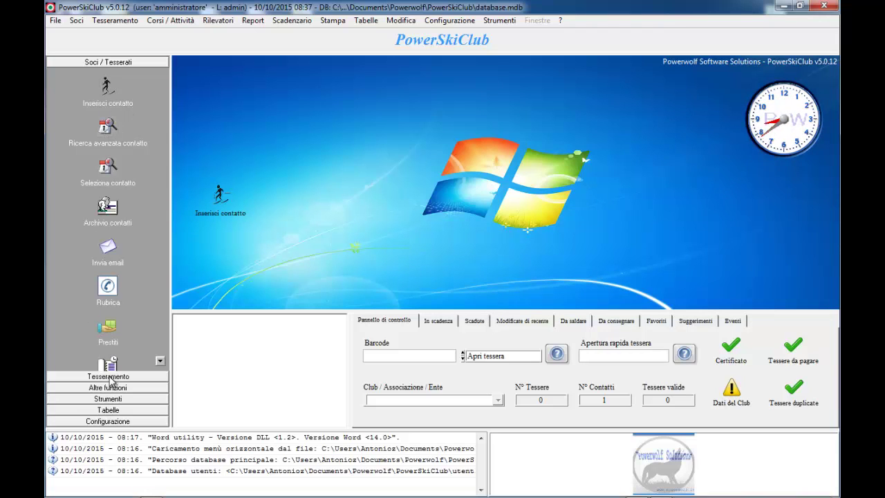
{"action": "left_click", "coordinate": [108, 207]}
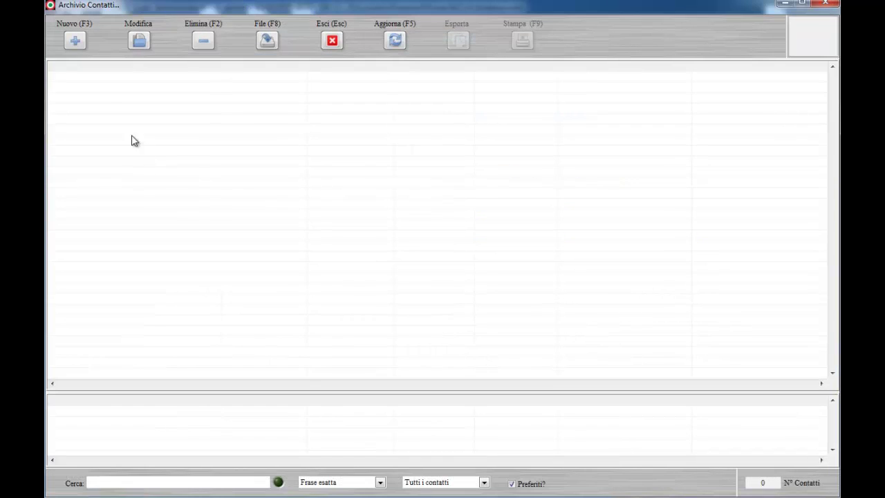
{"action": "left_click", "coordinate": [99, 80]}
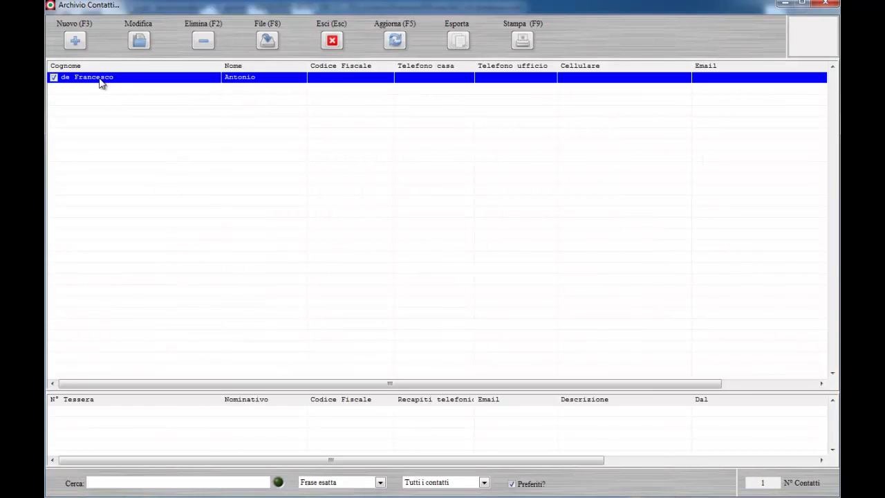
{"action": "double_click", "coordinate": [99, 78]}
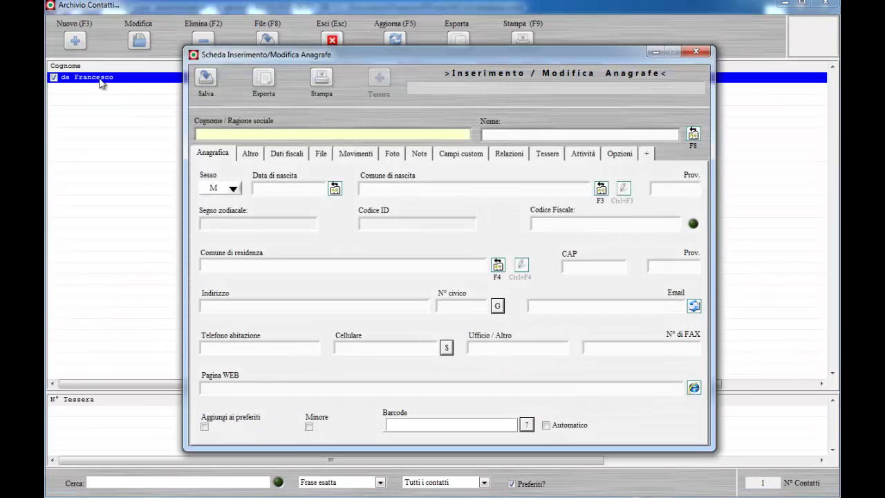
{"action": "left_click", "coordinate": [695, 52]}
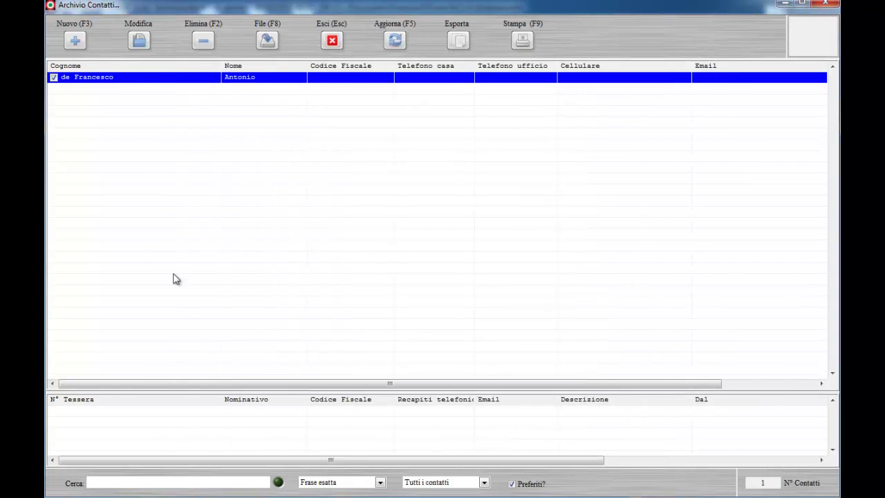
{"action": "left_click", "coordinate": [518, 42]}
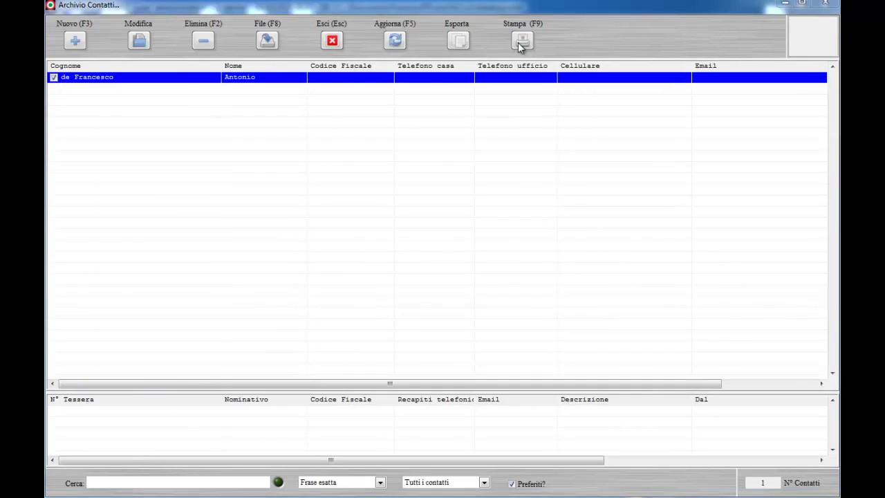
{"action": "left_click", "coordinate": [823, 6]}
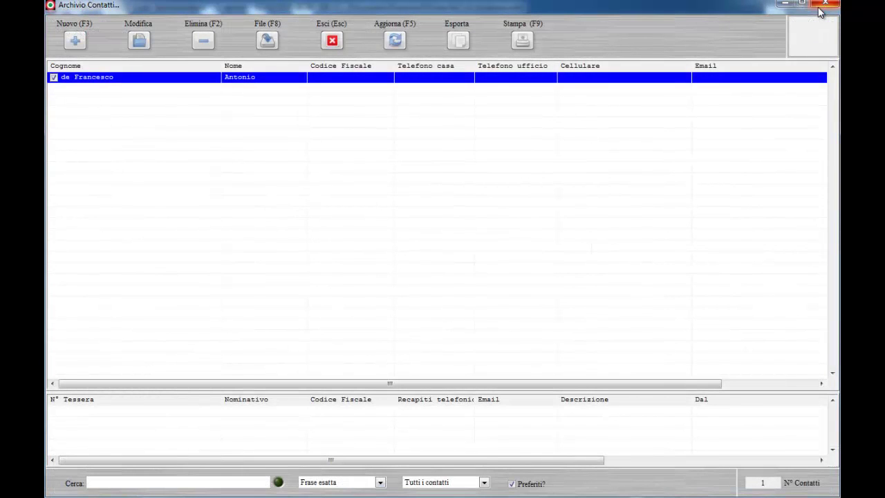
{"action": "left_click", "coordinate": [823, 6]}
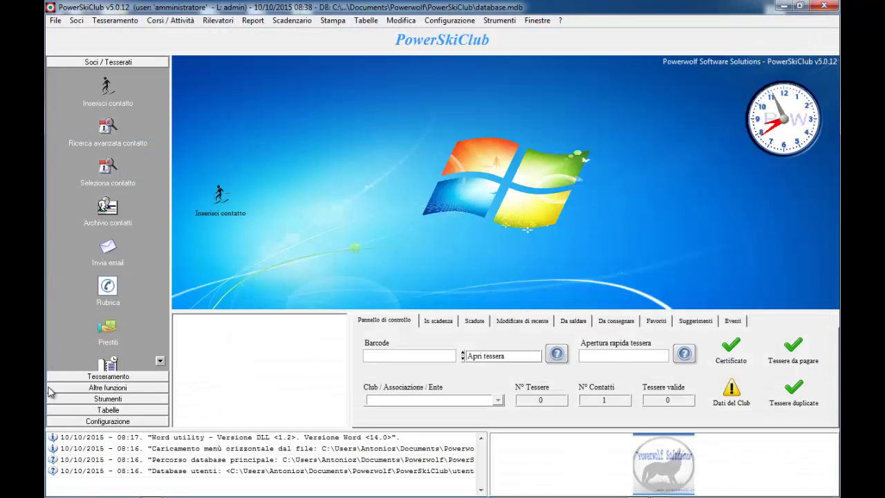
Start a new card in Elenco tesserati and choose the existing member as Nominativo
{"action": "left_click", "coordinate": [105, 378]}
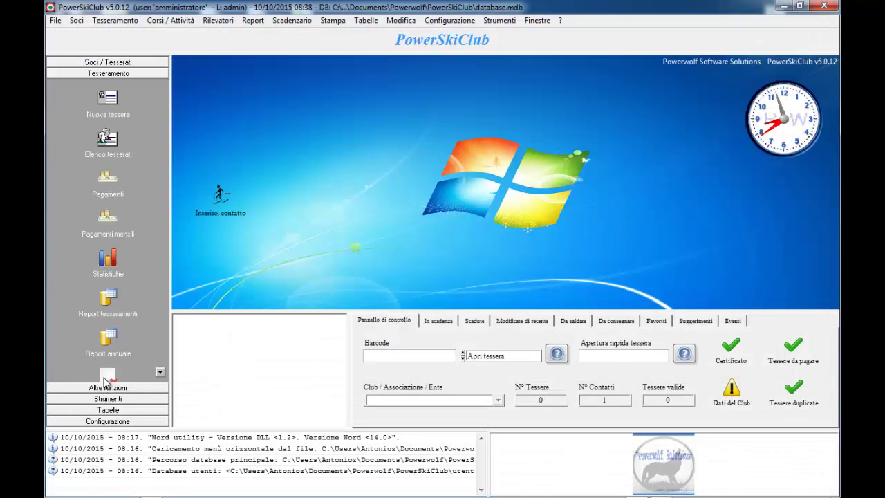
{"action": "left_click", "coordinate": [105, 138]}
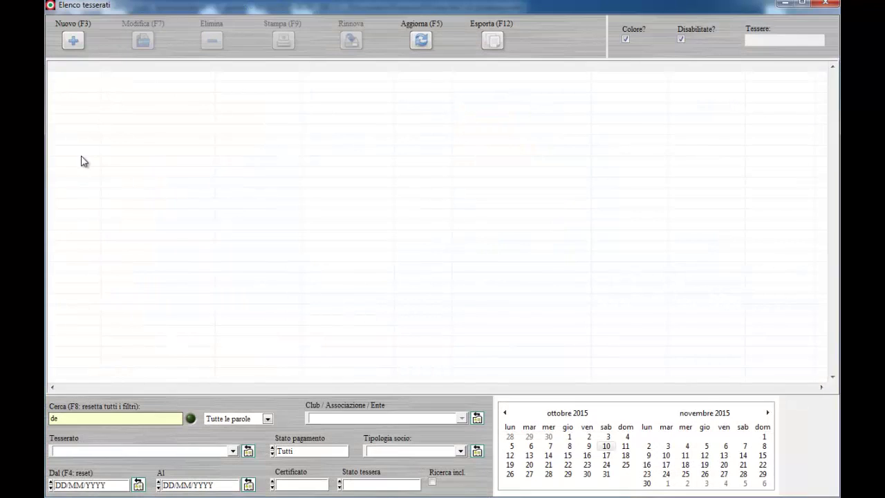
{"action": "left_click", "coordinate": [73, 41]}
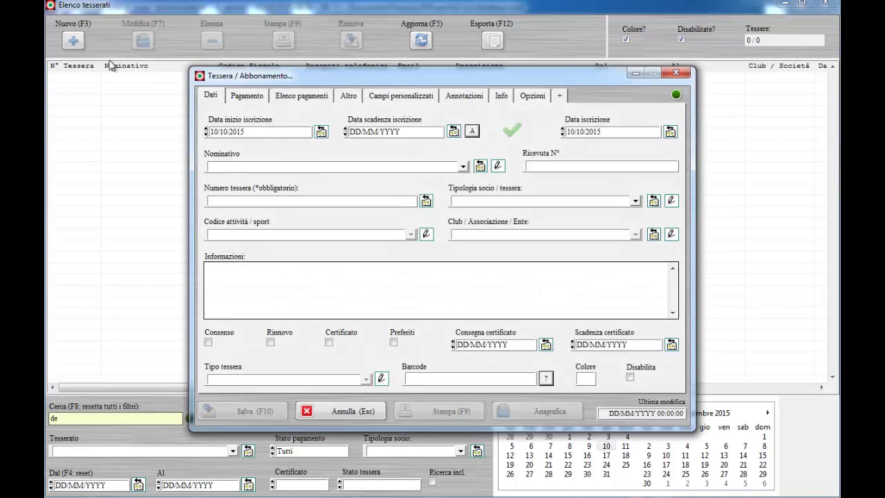
{"action": "left_click", "coordinate": [463, 167]}
{"action": "left_click", "coordinate": [266, 195]}
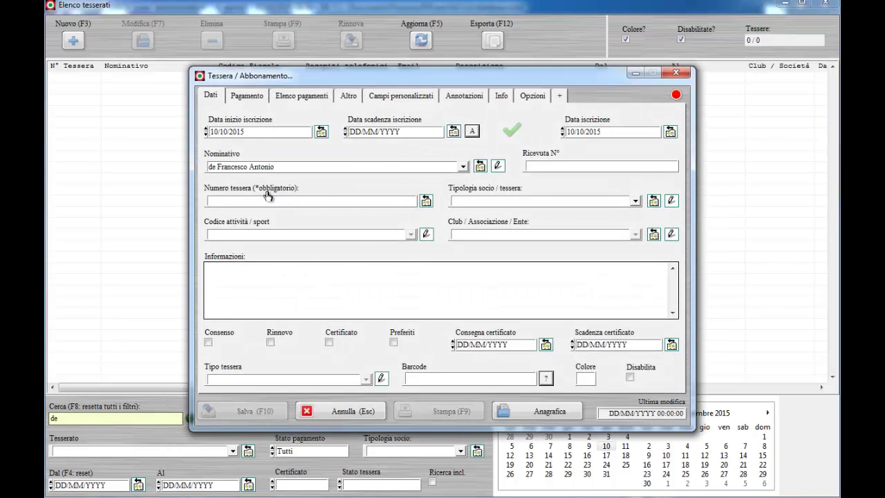
Make the card valid 01/10/2015 to 01/10/2016 with card number 1 and barcode 123456789
{"action": "left_click", "coordinate": [320, 132]}
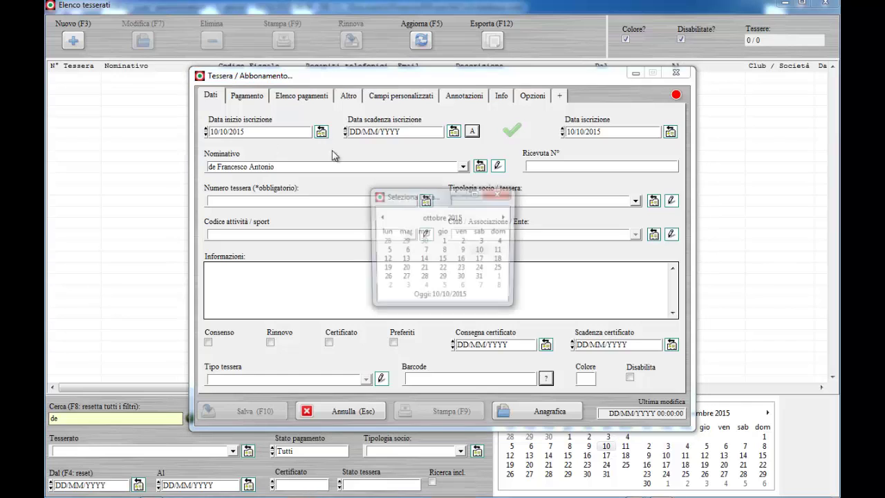
{"action": "left_click", "coordinate": [445, 242]}
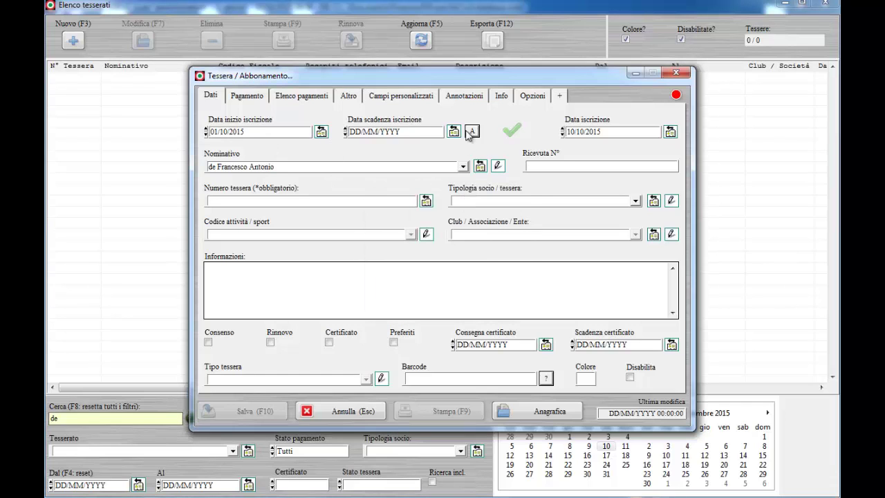
{"action": "left_click", "coordinate": [472, 132]}
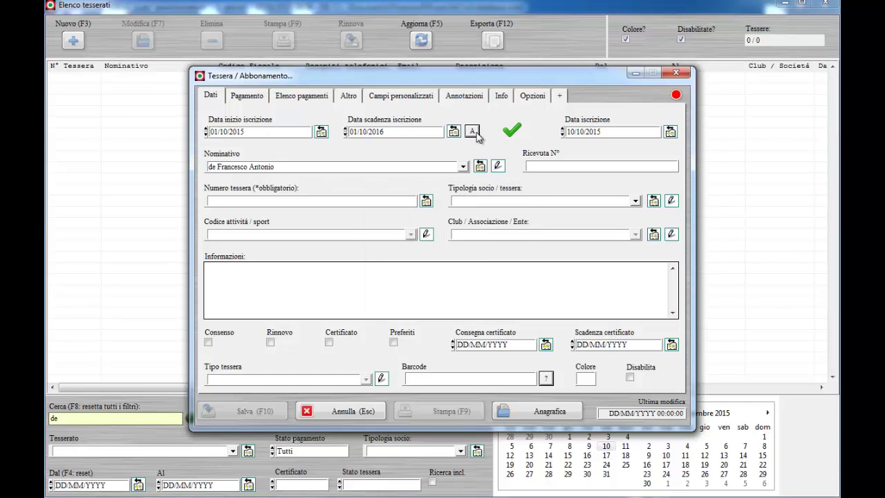
{"action": "left_click", "coordinate": [427, 202]}
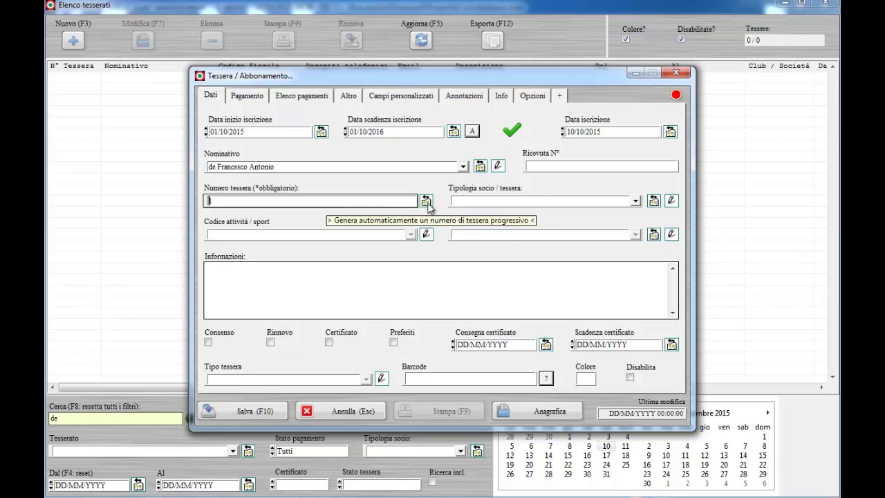
{"action": "left_click", "coordinate": [427, 377]}
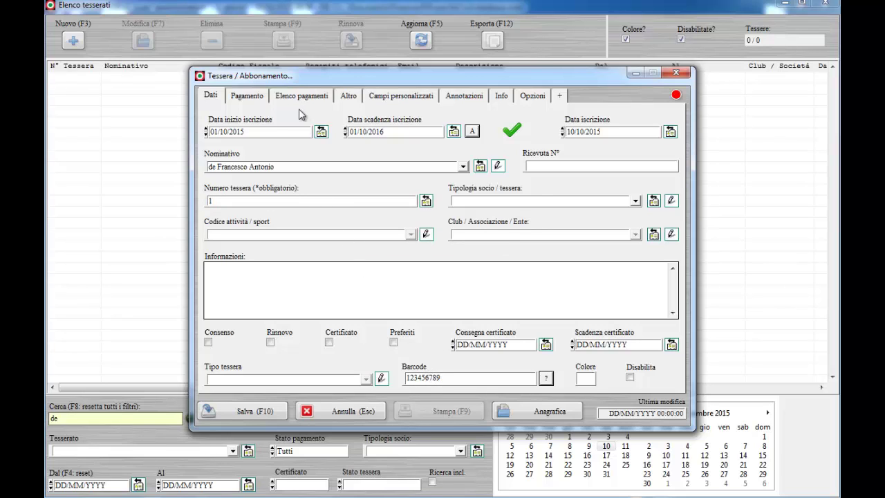
{"action": "left_click", "coordinate": [245, 96]}
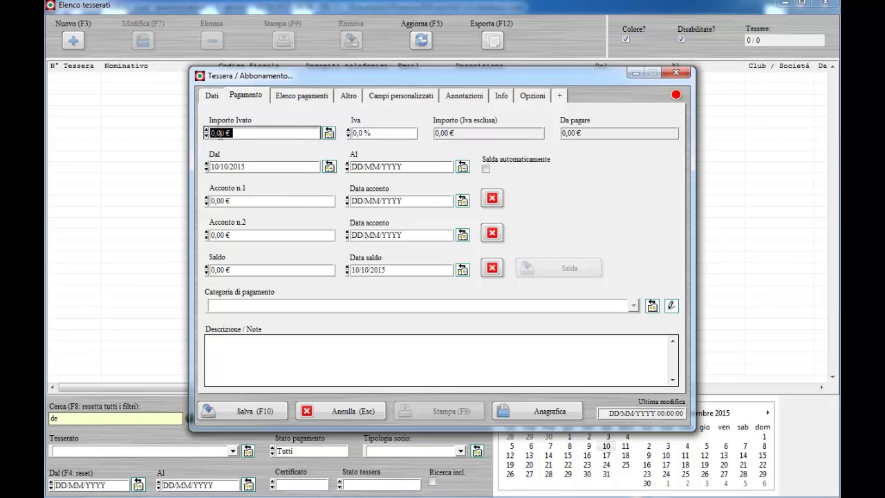
Enter a 100,00 € payment, check it in the payment list, and save the member card
{"action": "type", "text": "100"}
{"action": "key", "text": "Tab"}
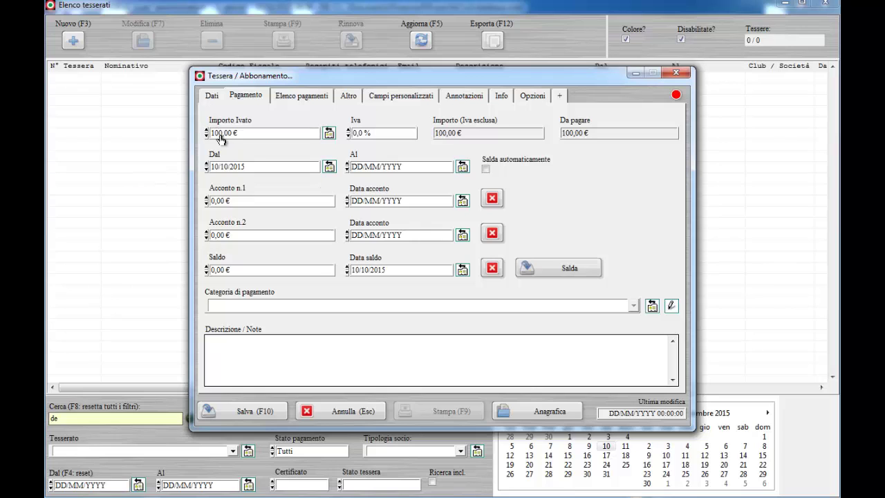
{"action": "left_click", "coordinate": [309, 99]}
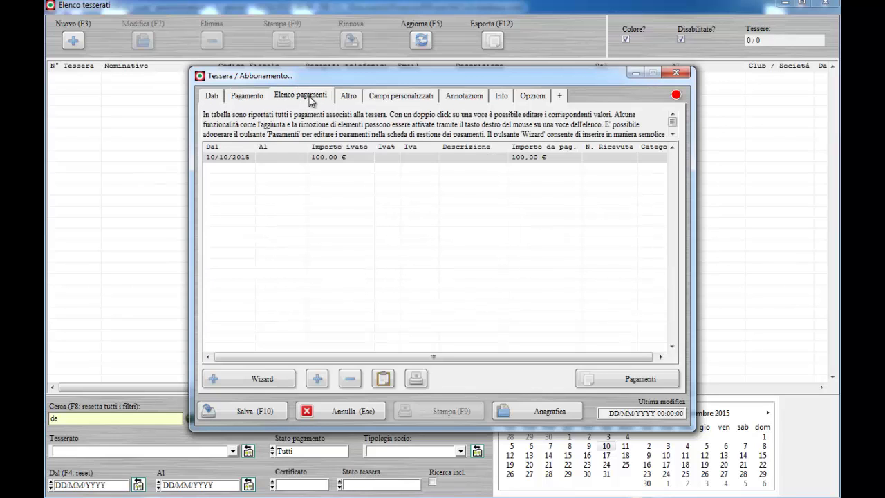
{"action": "left_click", "coordinate": [345, 160]}
{"action": "left_click", "coordinate": [248, 410]}
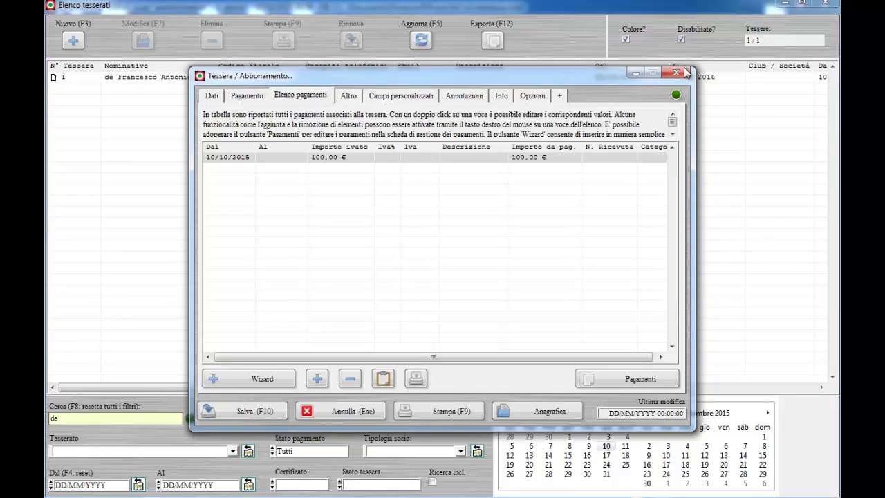
{"action": "left_click", "coordinate": [684, 72]}
Close the card list and review the 10/10/2015 entry in the Pagamenti register
{"action": "left_click", "coordinate": [247, 78]}
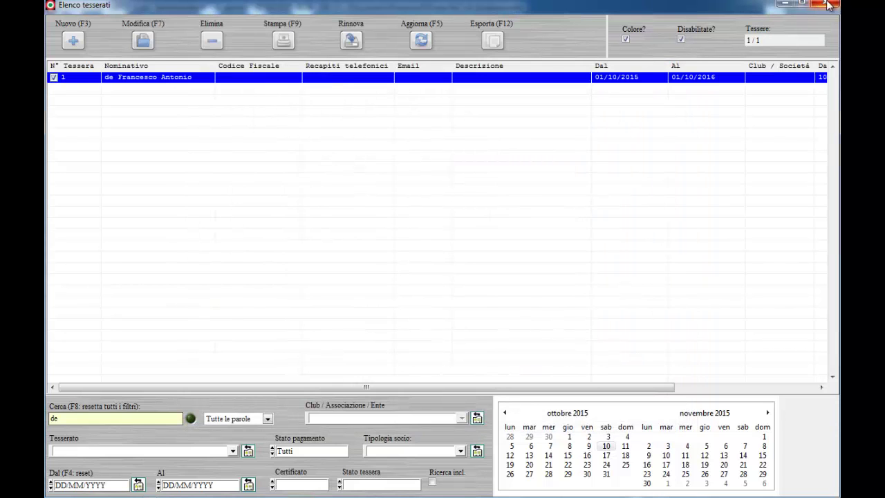
{"action": "left_click", "coordinate": [828, 7]}
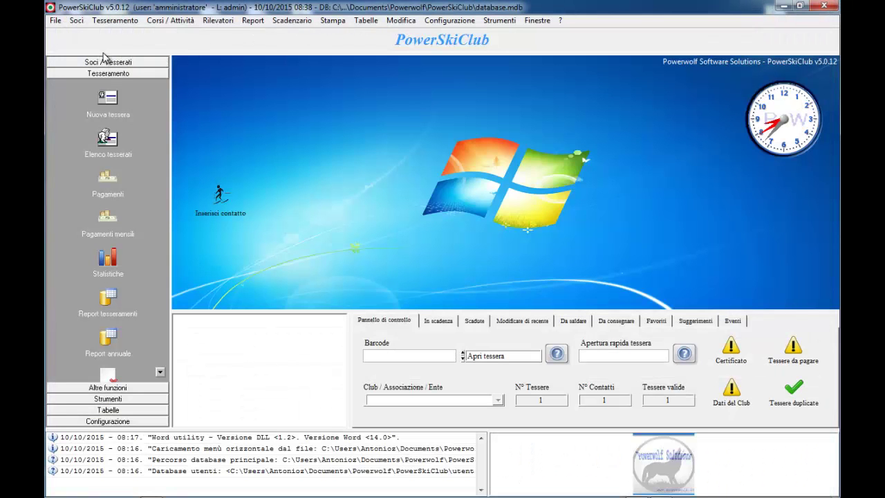
{"action": "left_click", "coordinate": [114, 179]}
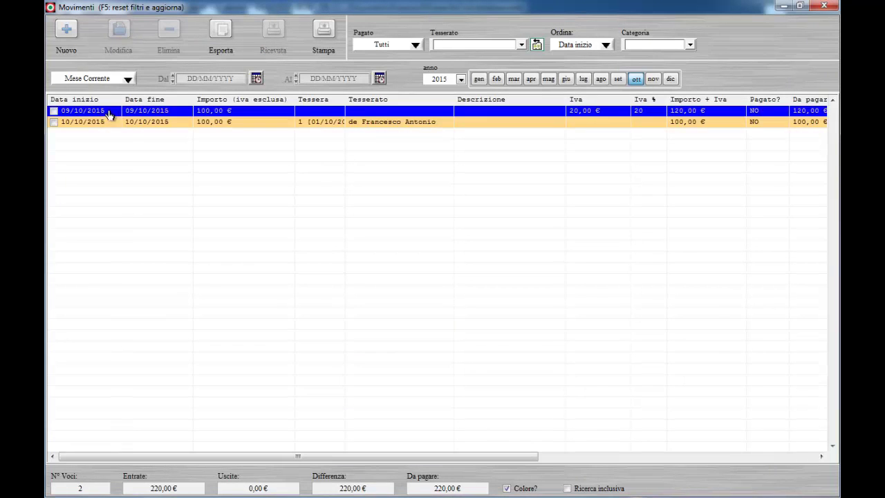
{"action": "left_click", "coordinate": [125, 130]}
{"action": "left_click", "coordinate": [824, 6]}
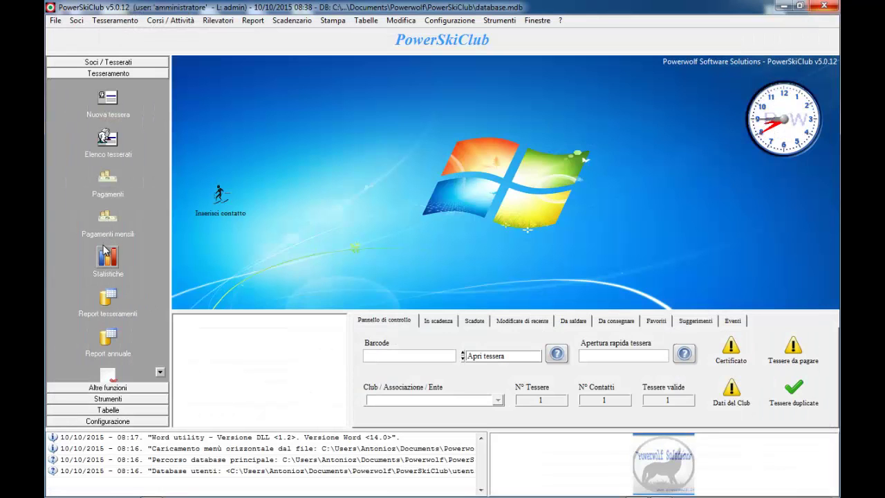
{"action": "left_click", "coordinate": [106, 257]}
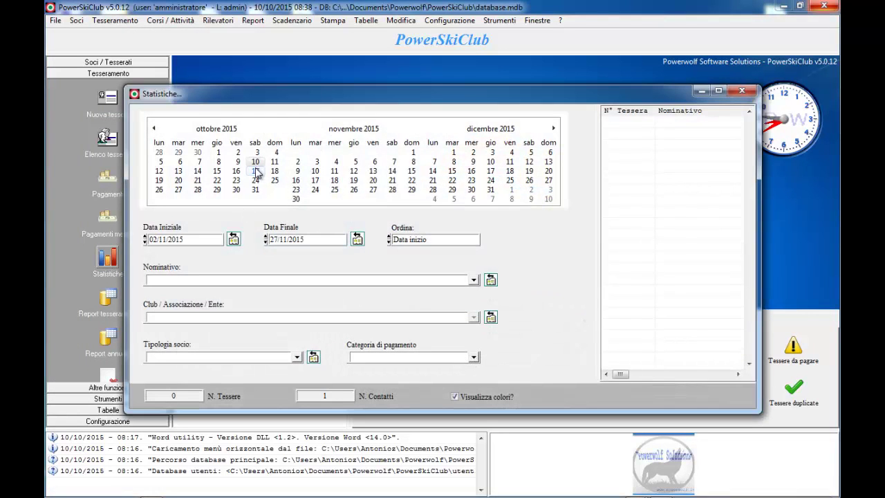
{"action": "left_click_drag", "start_coordinate": [219, 152], "coordinate": [254, 191]}
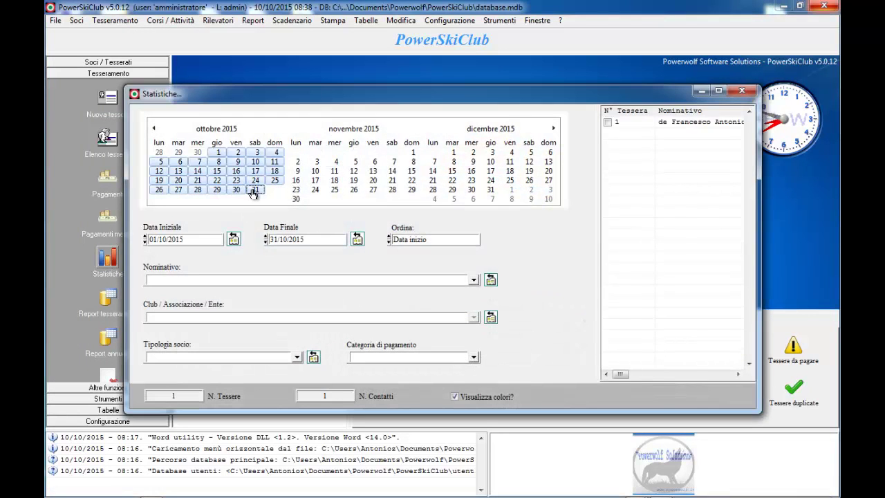
{"action": "left_click", "coordinate": [718, 91]}
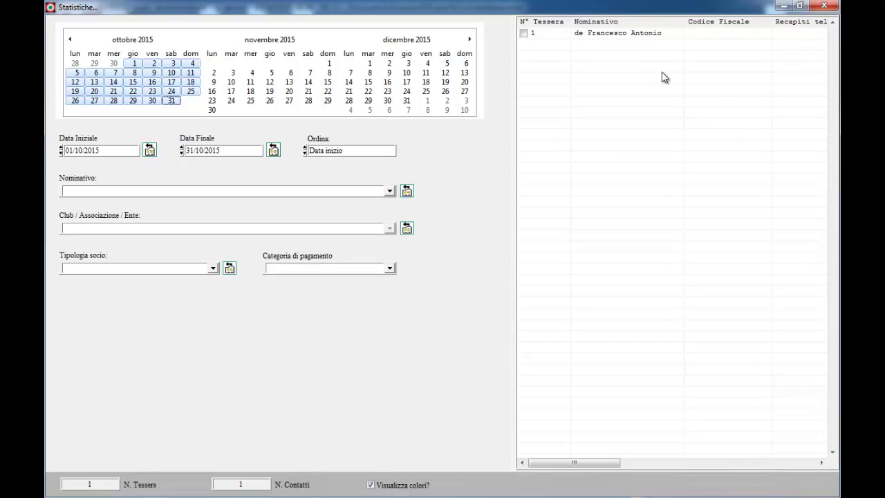
{"action": "right_click", "coordinate": [634, 33]}
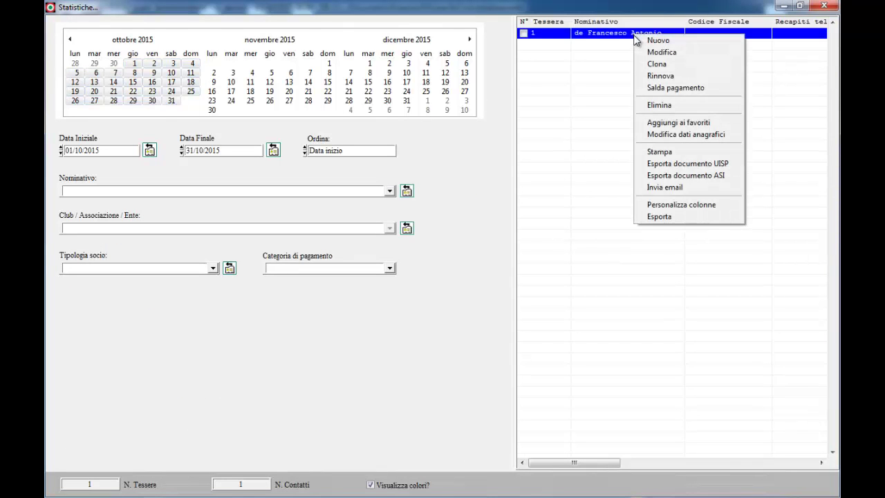
{"action": "left_click", "coordinate": [679, 216]}
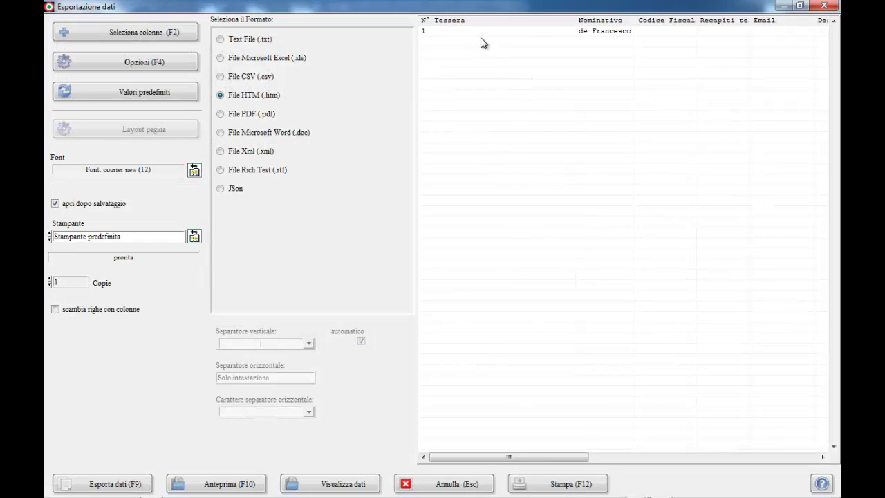
{"action": "left_click", "coordinate": [482, 32]}
{"action": "left_click", "coordinate": [820, 7]}
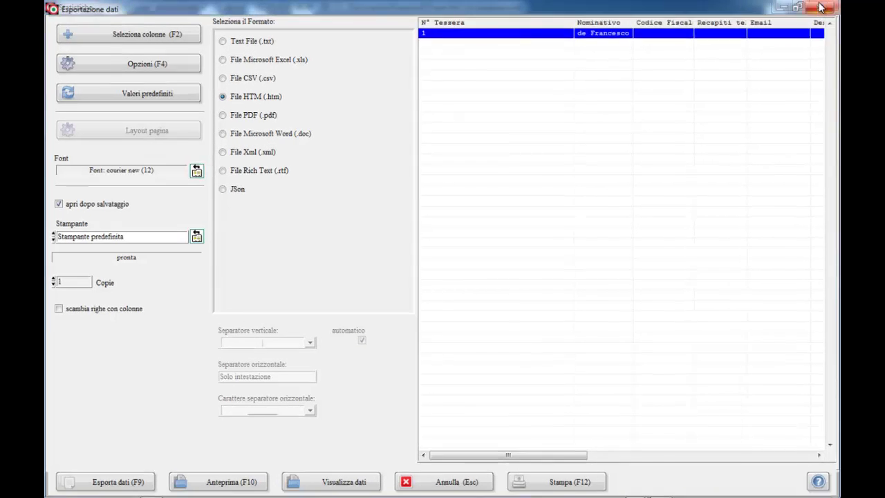
{"action": "left_click", "coordinate": [824, 7]}
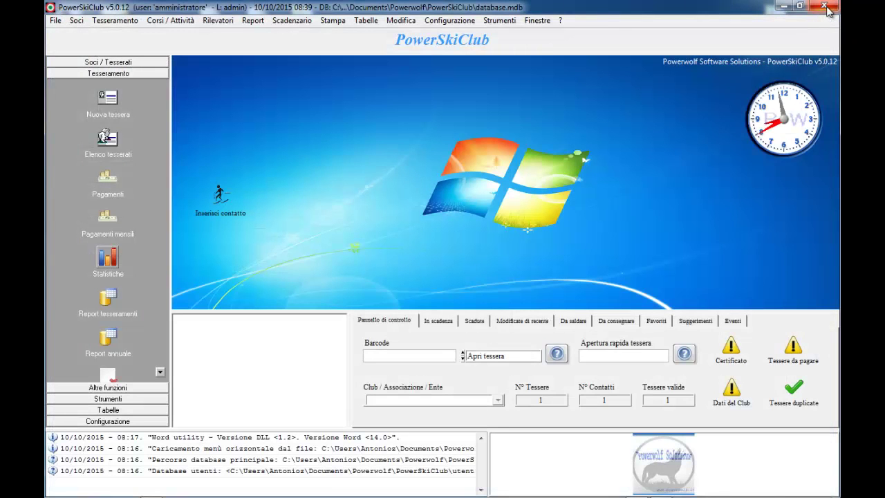
{"action": "left_click", "coordinate": [160, 372]}
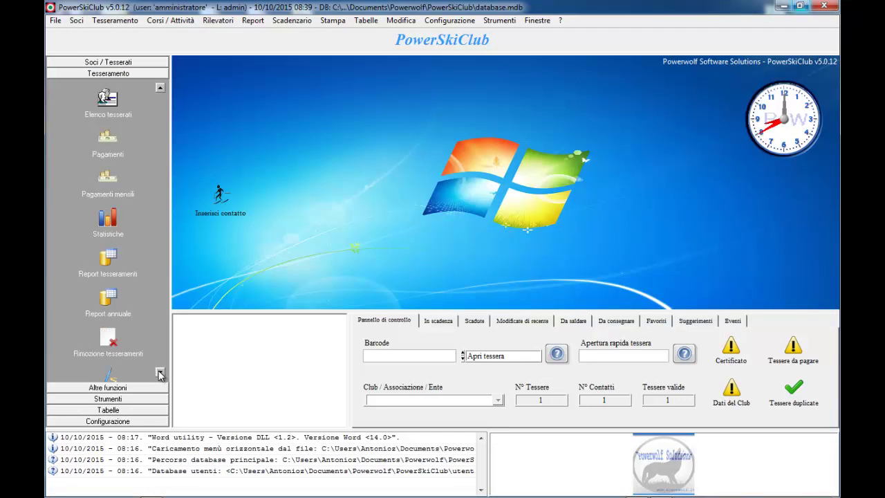
{"action": "left_click", "coordinate": [116, 345]}
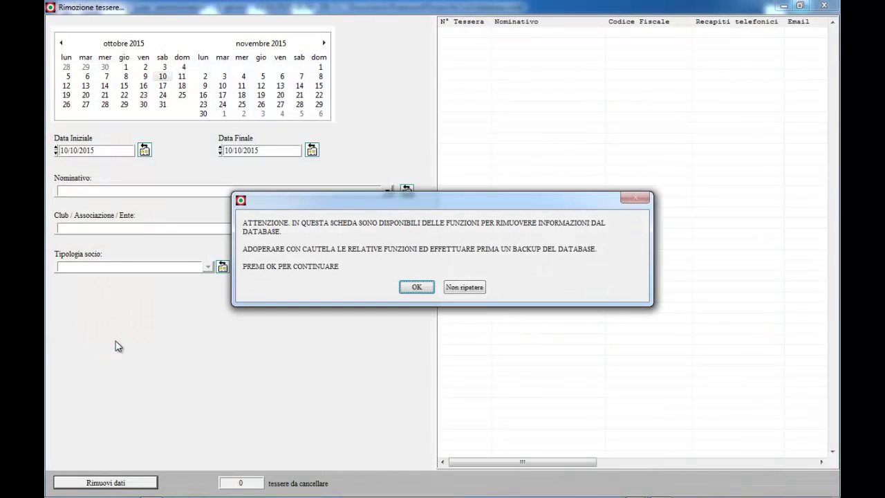
{"action": "left_click", "coordinate": [459, 287]}
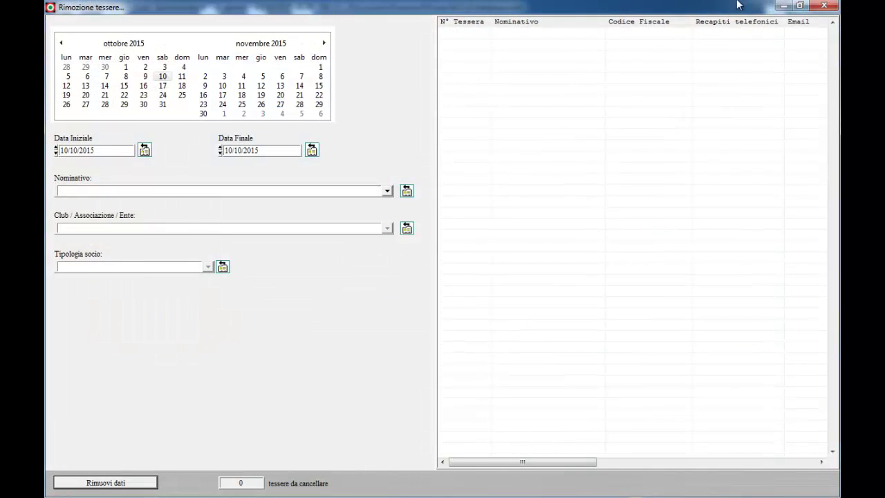
{"action": "left_click", "coordinate": [824, 5]}
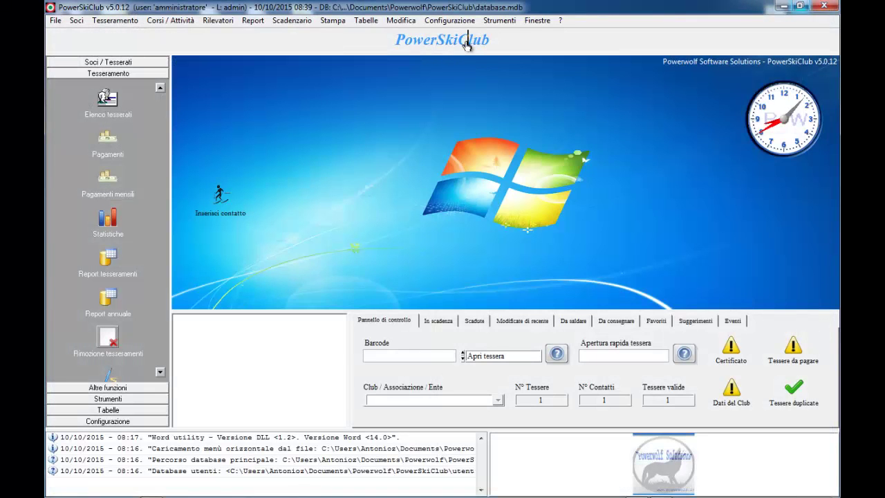
Change the main-screen Intestazione to 'Gestione Sci Club - Il mio club' and confirm
{"action": "left_click", "coordinate": [467, 42]}
{"action": "type", "text": "Gestione Sc"}
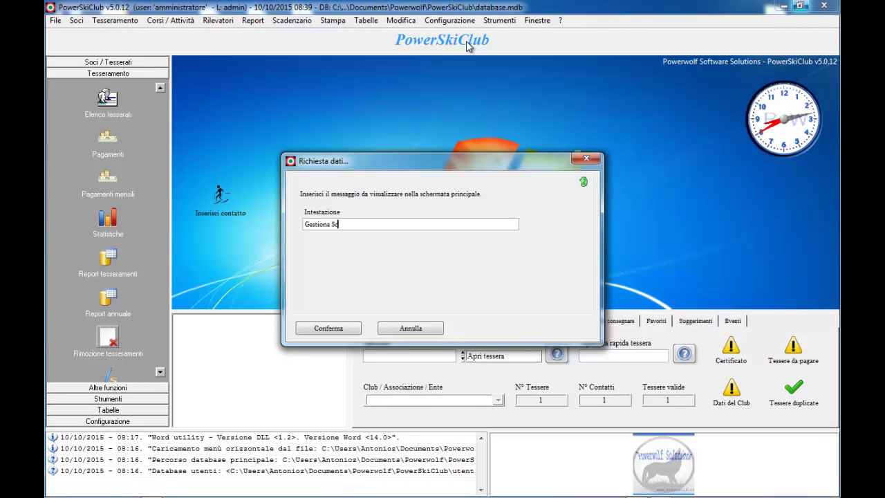
{"action": "type", "text": "i Club - Il mio club"}
{"action": "key", "text": "Tab"}
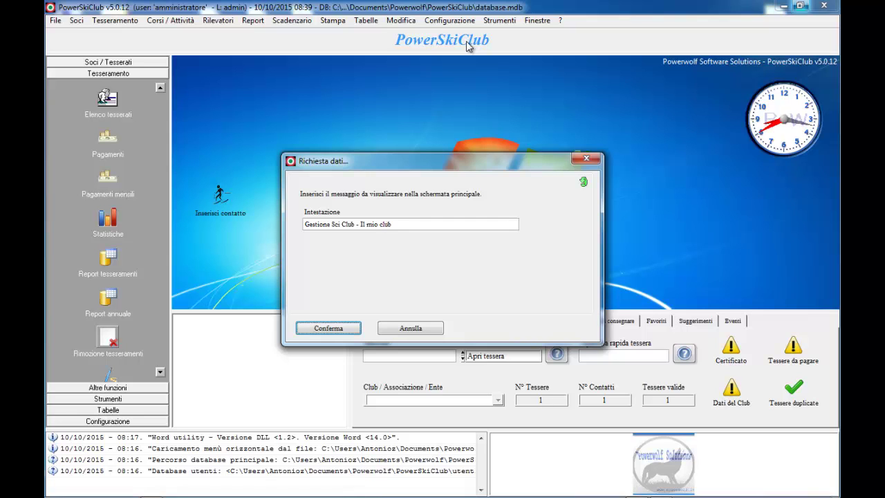
{"action": "key", "text": "Return"}
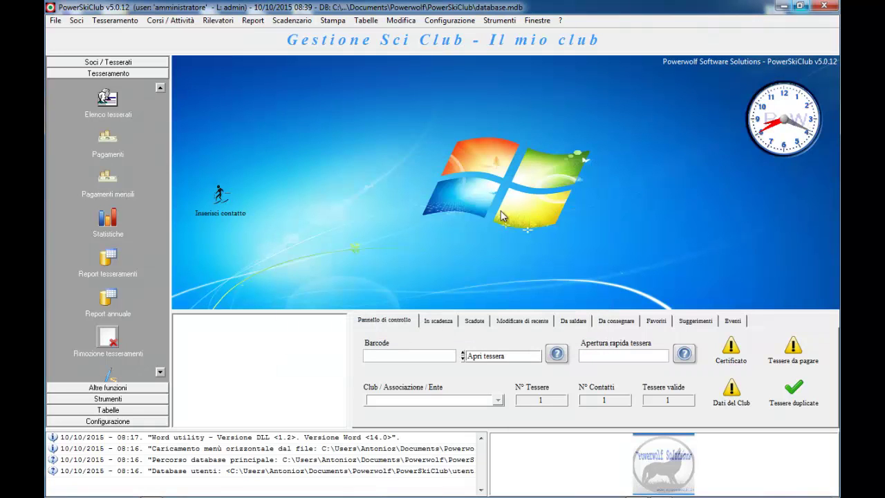
{"action": "left_click", "coordinate": [438, 321]}
Browse the dashboard card lists, from expired cards through suggestions, ending on Eventi
{"action": "left_click", "coordinate": [474, 322]}
{"action": "left_click", "coordinate": [522, 321]}
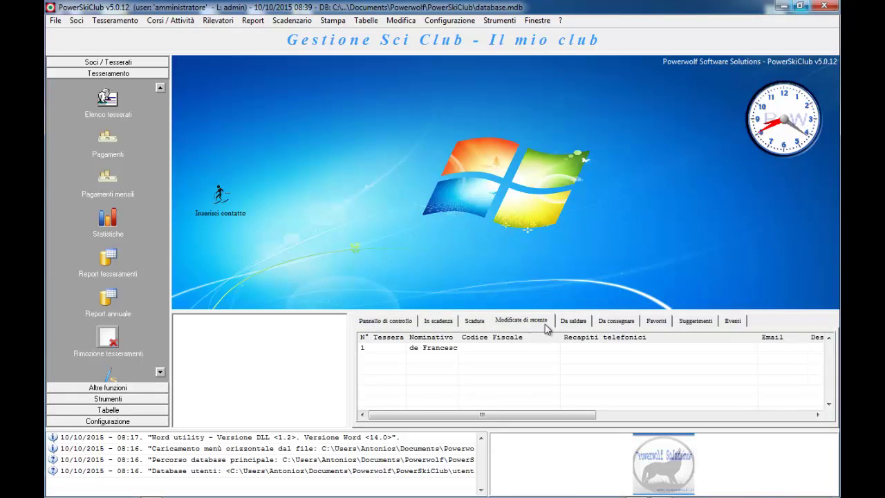
{"action": "left_click", "coordinate": [581, 321]}
{"action": "left_click", "coordinate": [616, 321]}
{"action": "left_click", "coordinate": [657, 321]}
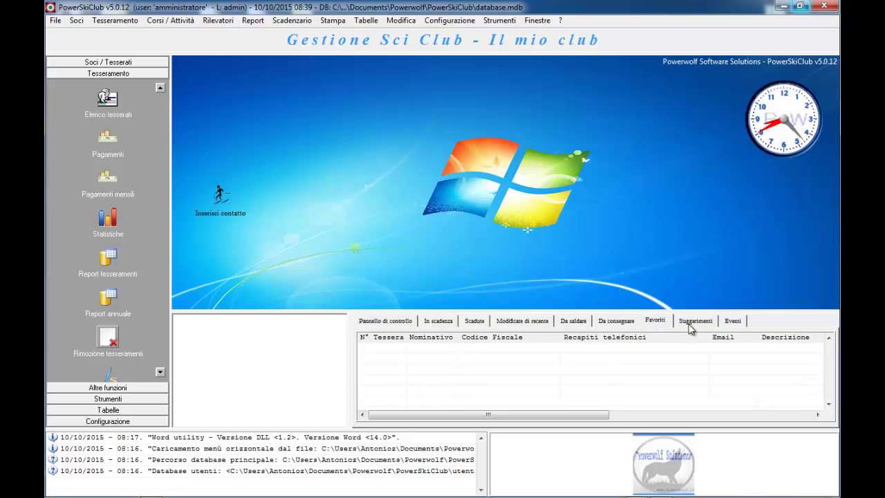
{"action": "left_click", "coordinate": [694, 322]}
{"action": "left_click", "coordinate": [733, 320]}
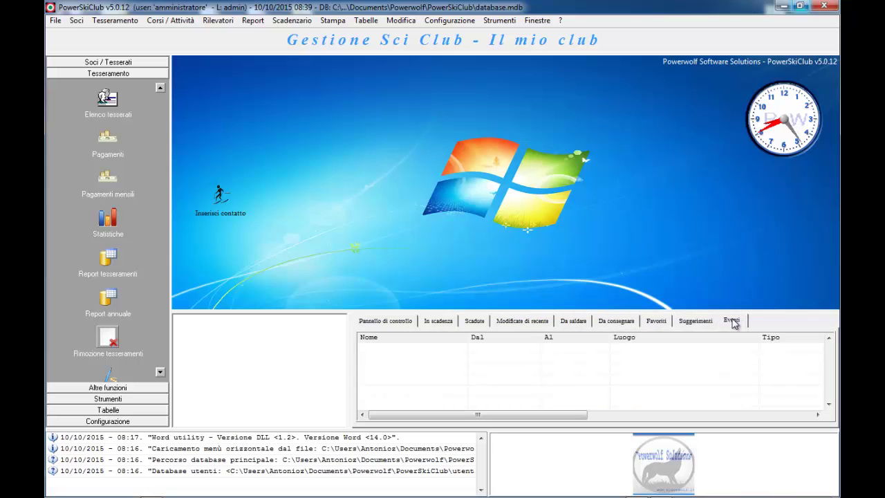
Clear the message log with Pulisci and drag the splitter to enlarge the panels above
{"action": "right_click", "coordinate": [330, 444]}
{"action": "left_click", "coordinate": [363, 450]}
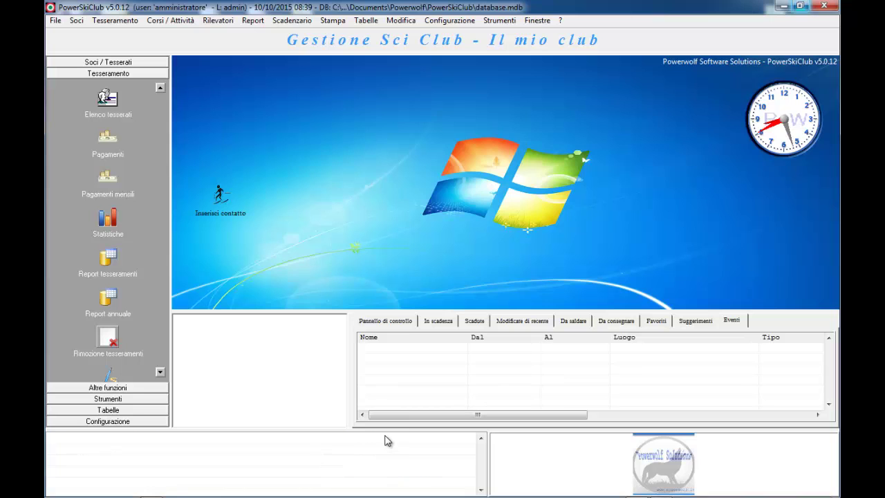
{"action": "left_click_drag", "start_coordinate": [388, 431], "coordinate": [348, 434]}
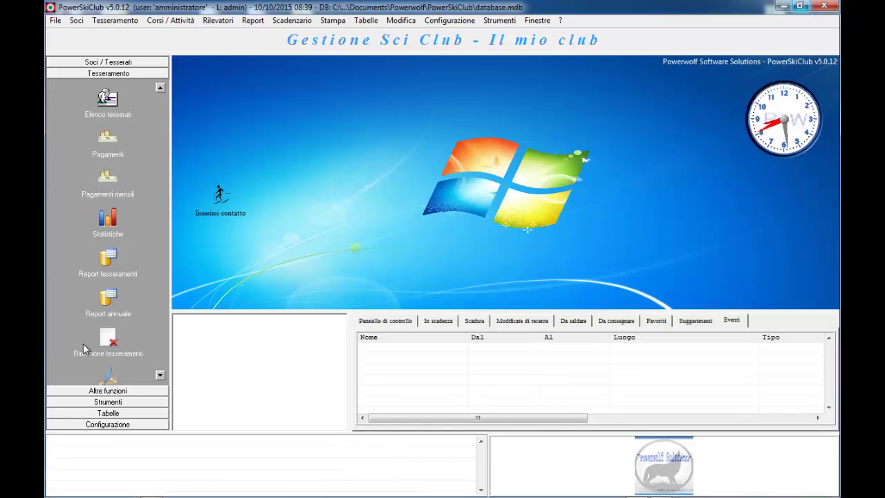
Open the Controllo accessi tool from Altre funzioni > Strumenti
{"action": "left_click", "coordinate": [115, 392]}
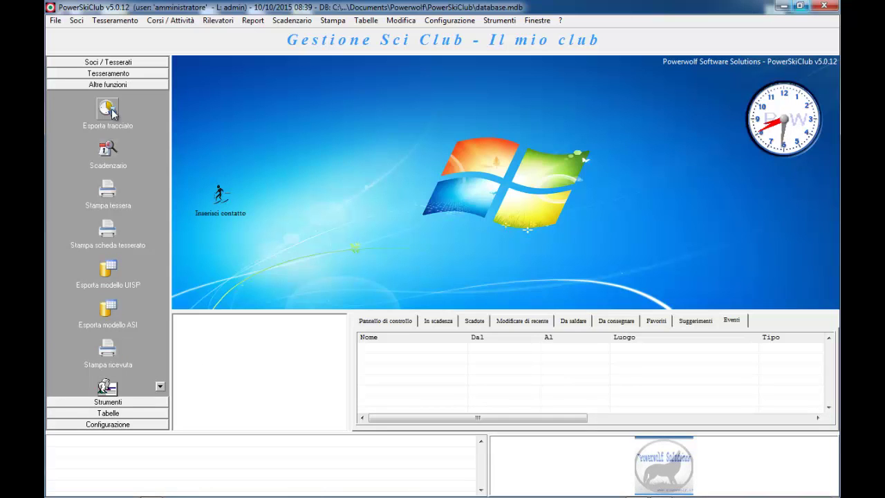
{"action": "left_click", "coordinate": [129, 402]}
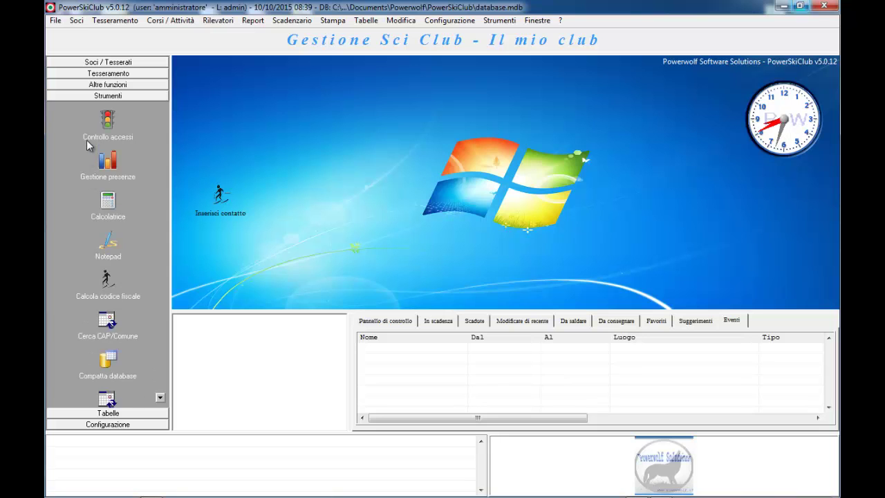
{"action": "left_click", "coordinate": [108, 121]}
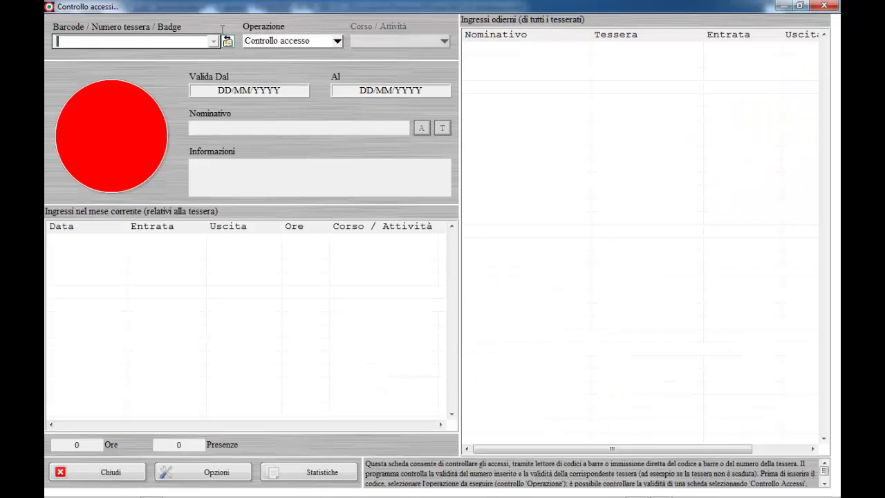
{"action": "left_click", "coordinate": [332, 41]}
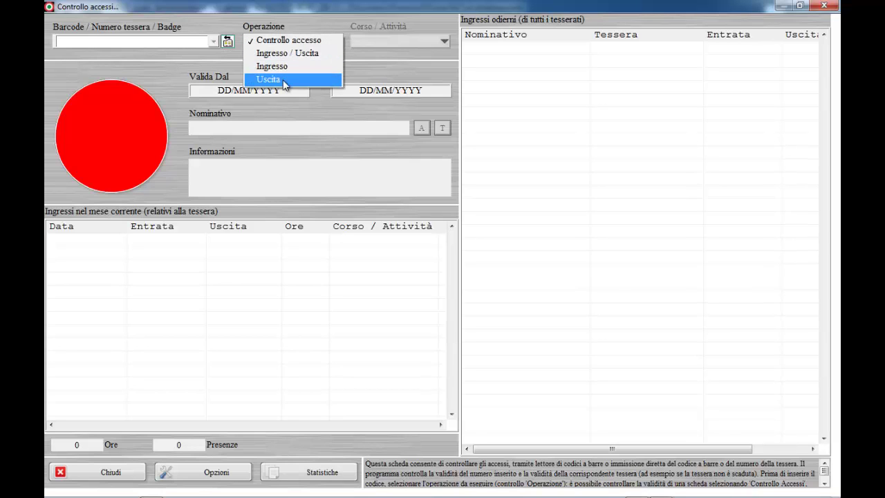
{"action": "left_click", "coordinate": [228, 472]}
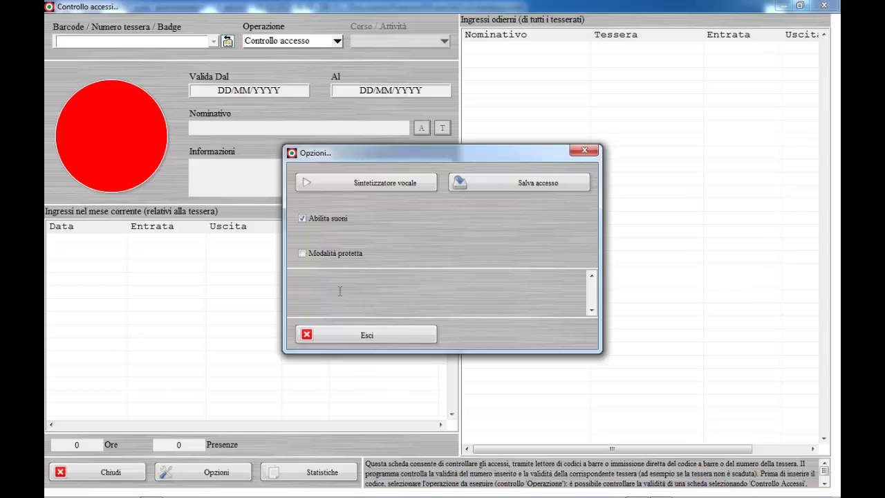
{"action": "left_click", "coordinate": [330, 336]}
{"action": "left_click", "coordinate": [320, 474]}
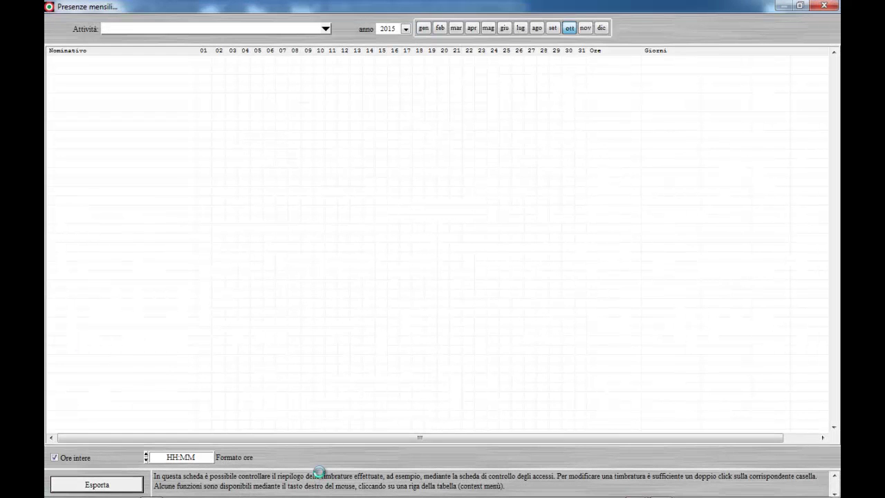
{"action": "left_click", "coordinate": [325, 29]}
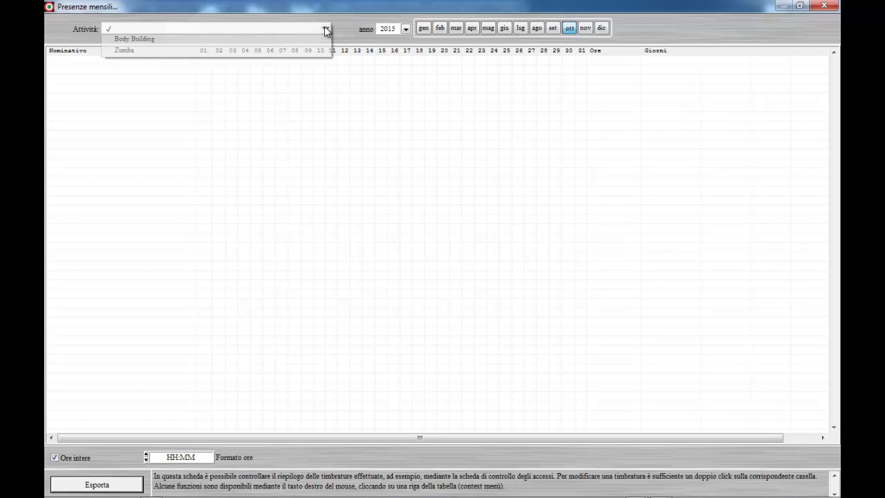
{"action": "left_click", "coordinate": [200, 145]}
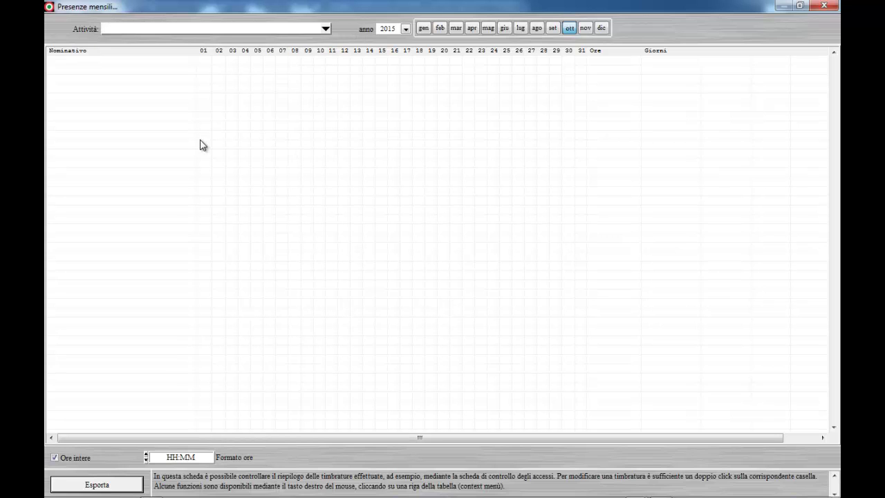
{"action": "key", "text": "alt+F4"}
{"action": "key", "text": "alt+F4"}
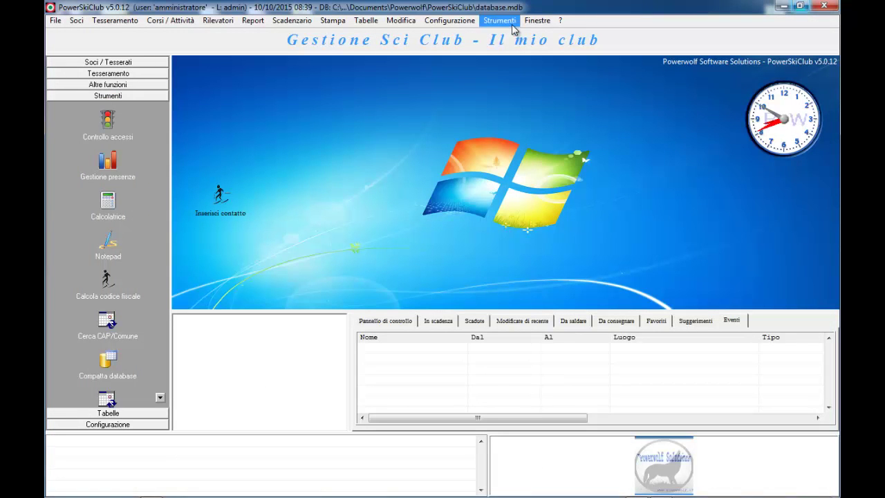
Open the About window from the ? menu and move it up and to the right
{"action": "left_click", "coordinate": [560, 20]}
{"action": "left_click", "coordinate": [577, 31]}
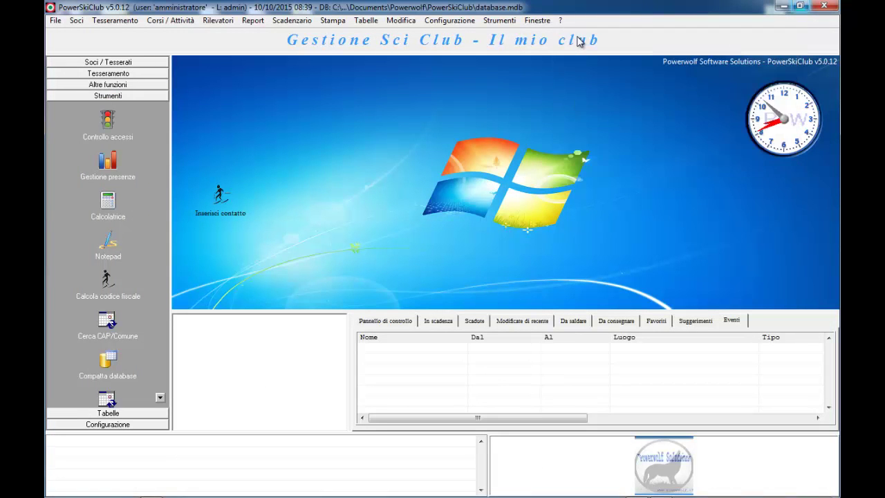
{"action": "left_click_drag", "start_coordinate": [474, 157], "coordinate": [547, 108]}
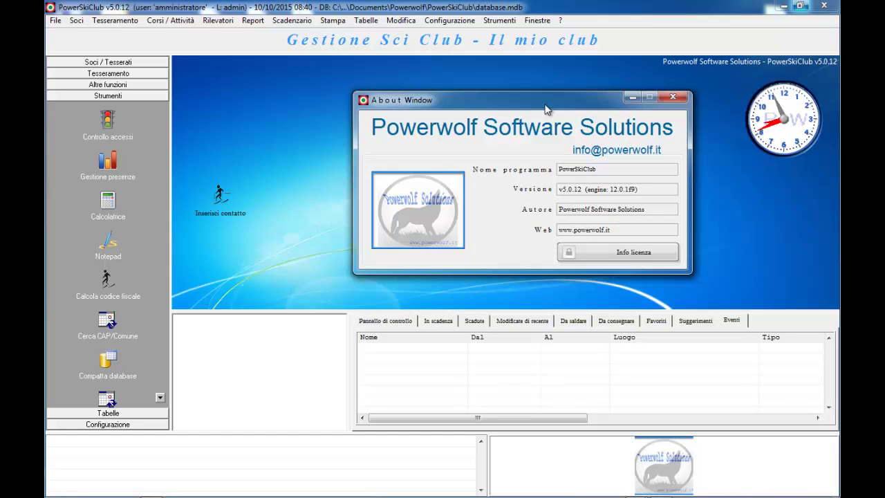